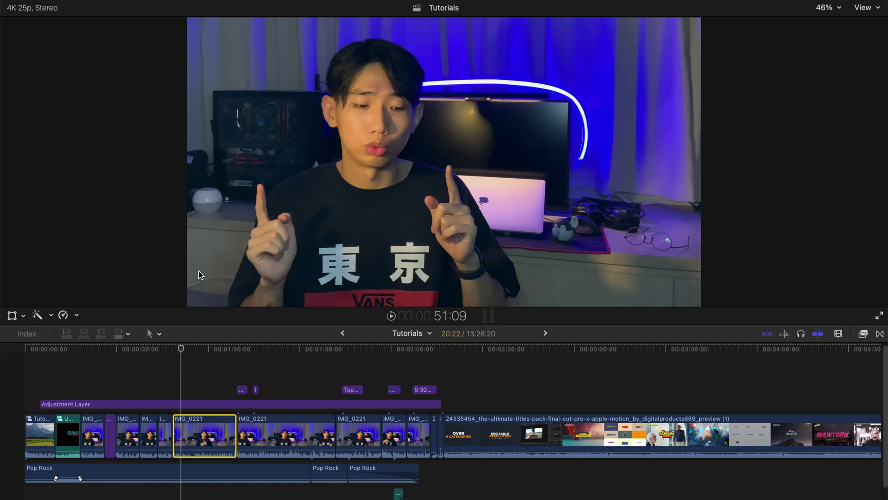
Select the three Pop Rock music clips together beneath the primary storyline
click(238, 476)
super+click(336, 474)
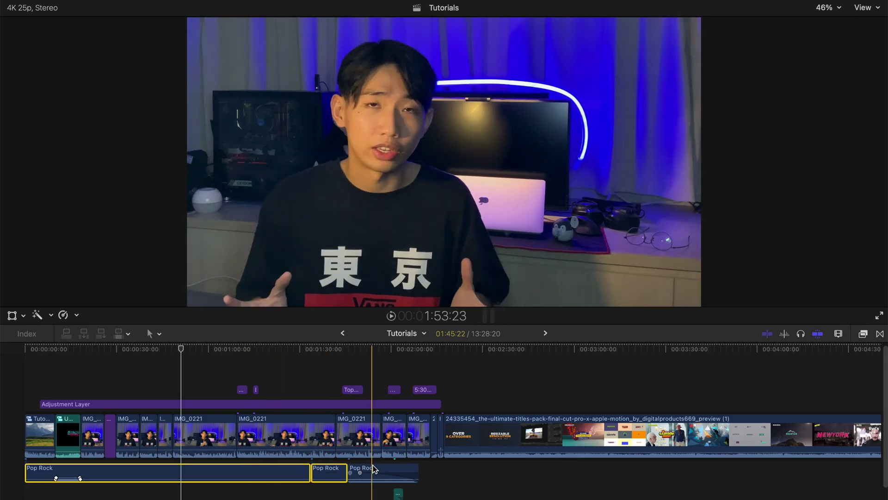
super+click(373, 467)
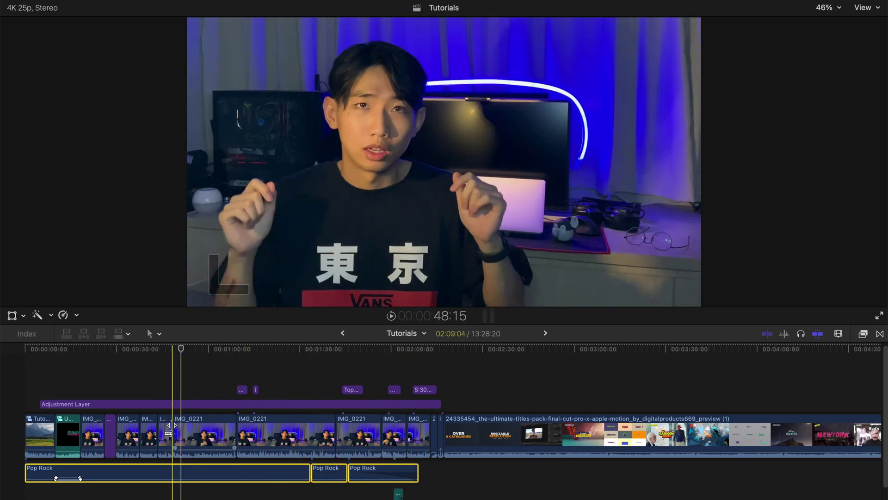
scroll(169, 433, up, 3)
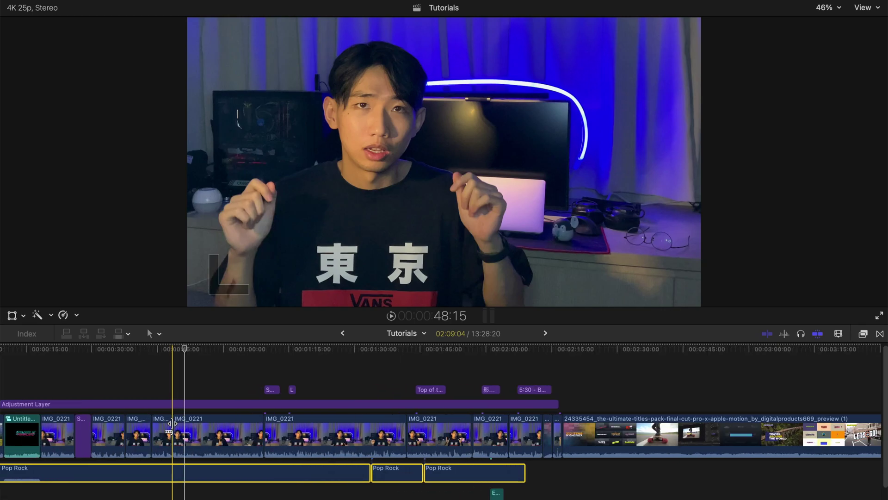
scroll(178, 423, left, 5)
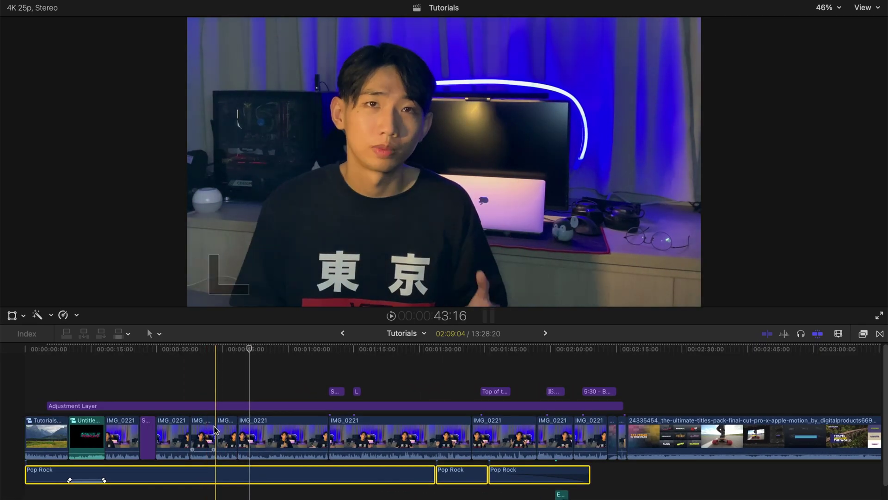
Ripple-trim about 1.6 seconds off the short IMG_0221 clip before 00:00:45 and select the two shorter Pop Rock clips with the sound effect
drag(233, 426, 221, 426)
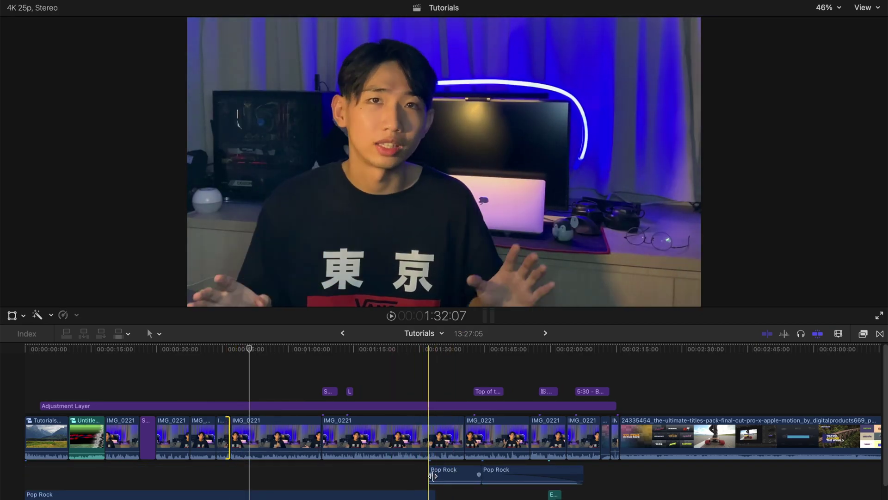
scroll(413, 474, down, 1)
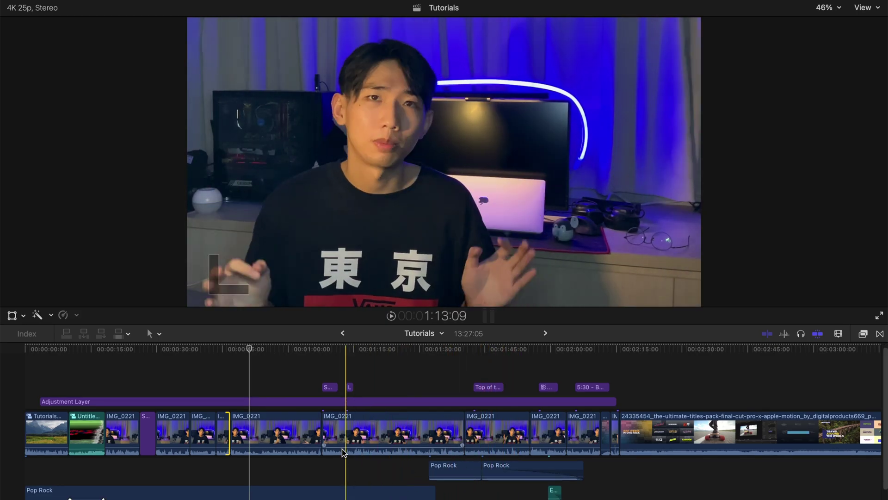
scroll(390, 462, down, 4)
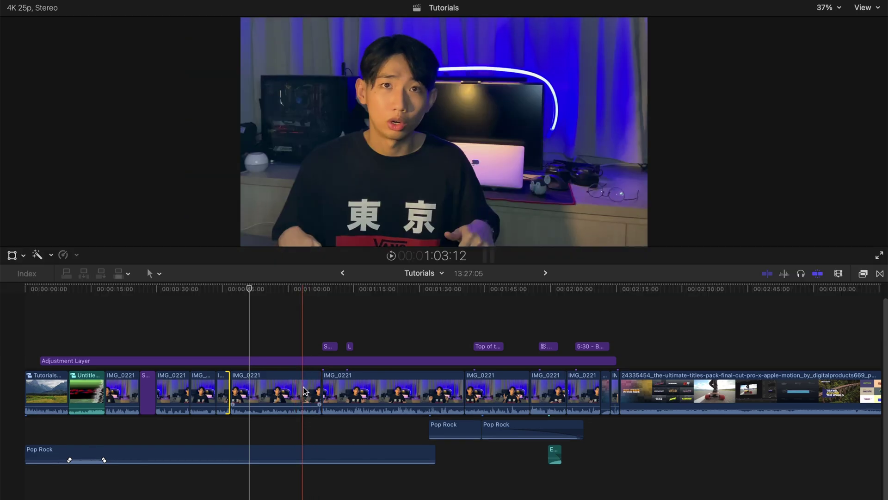
drag(596, 425, 467, 430)
super+click(554, 453)
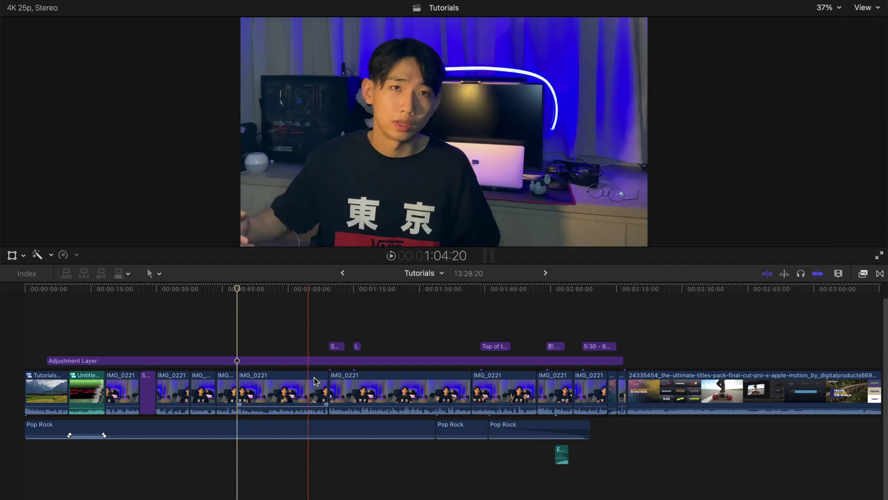
Combine the three Pop Rock clips and the sound effect into a compound clip in the Ult Titles event, keeping the suggested name
drag(594, 483, 281, 432)
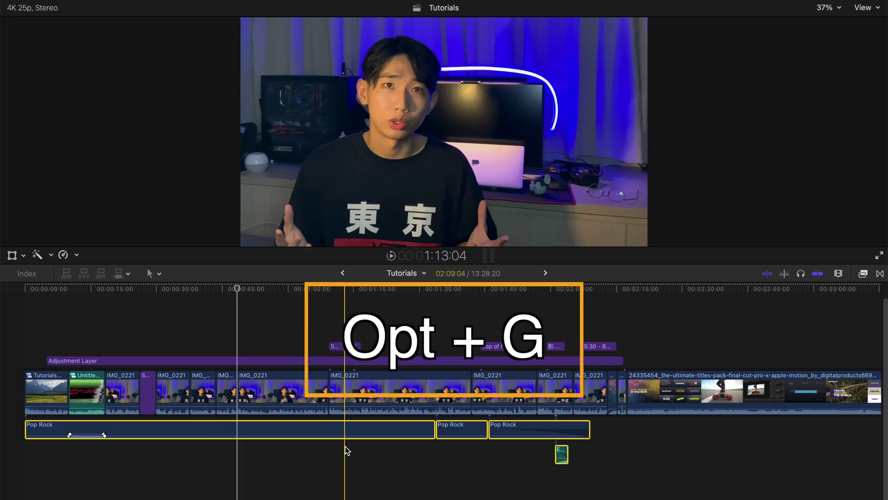
key(alt+g)
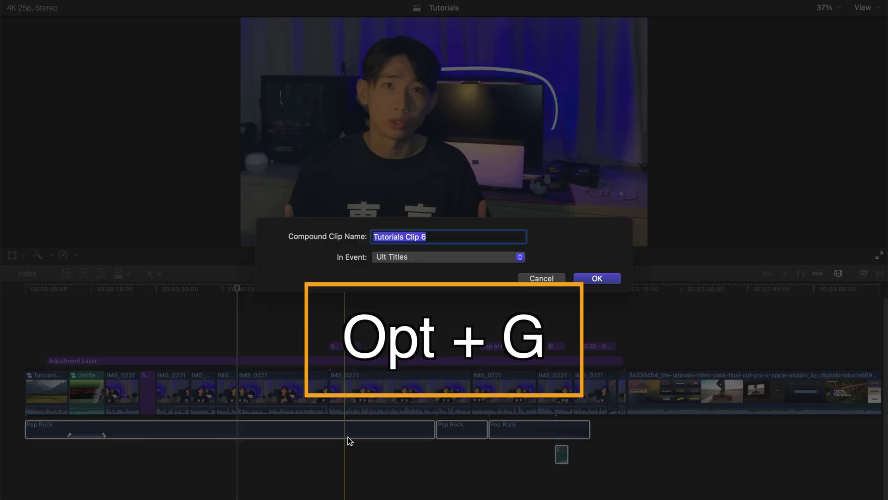
click(597, 280)
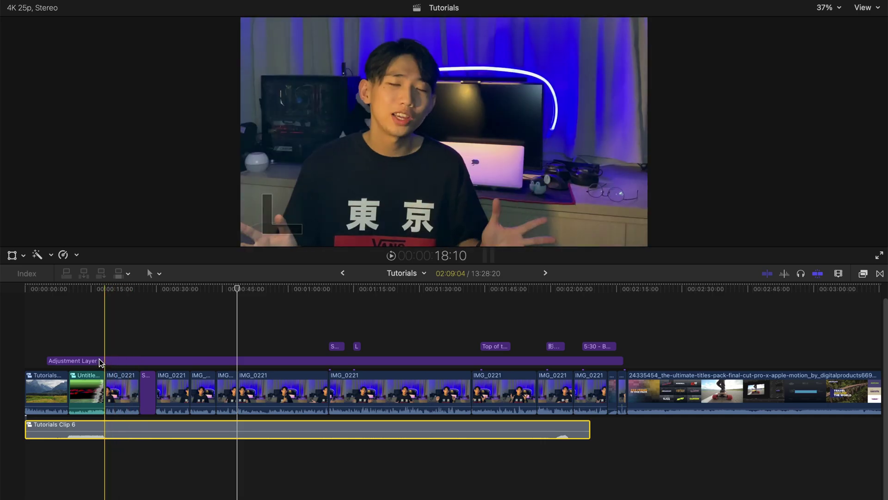
Shorten the IMG_0221 clips around 00:00:45 by ripple-trimming their edges above the audio compound clip
drag(216, 387, 239, 387)
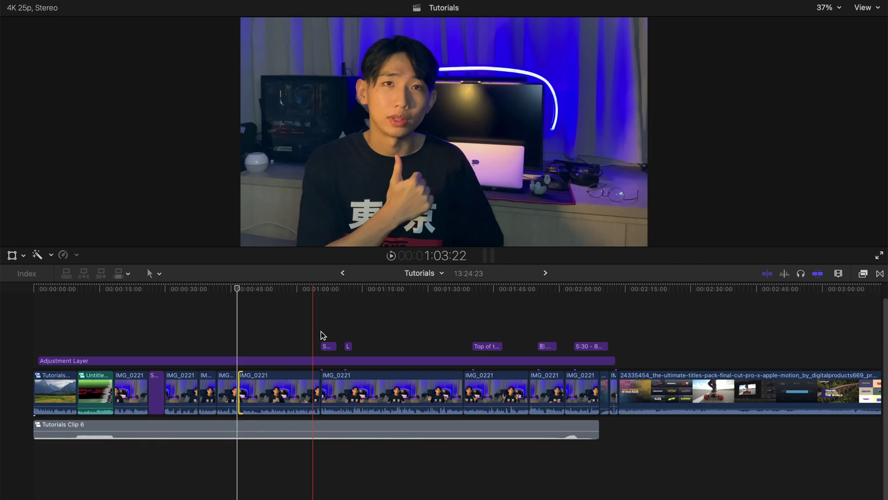
click(253, 291)
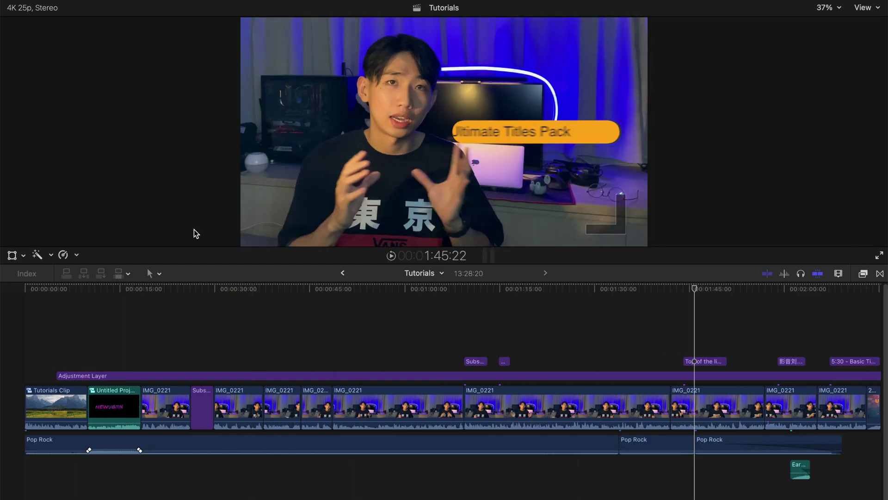
Blade the IMG_0221 clip that follows the Subscribe title and replace its last 2 seconds with a gap
click(237, 288)
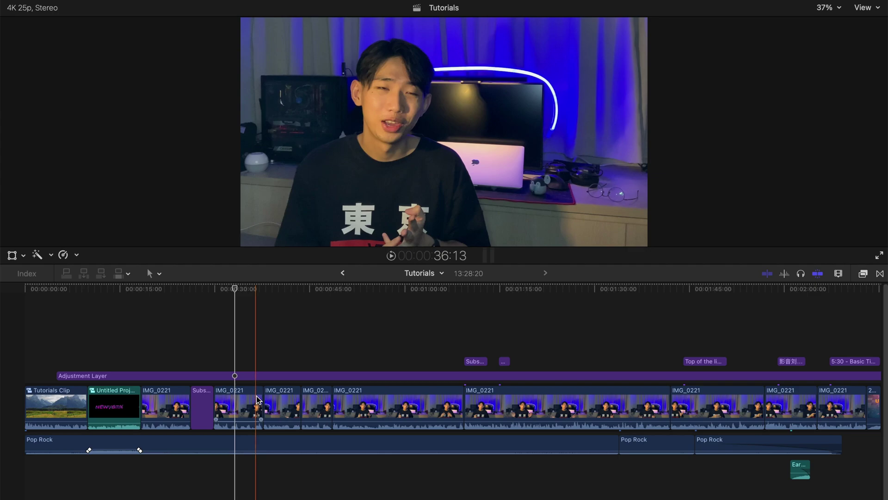
key(b)
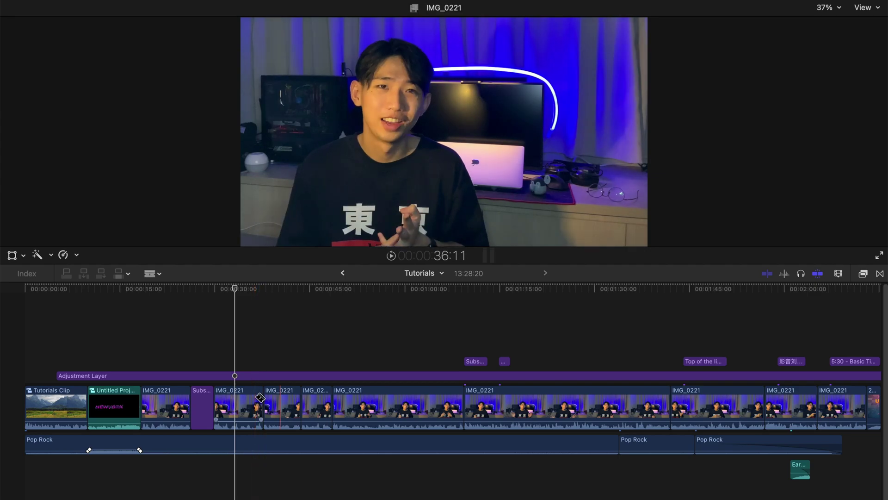
key(a)
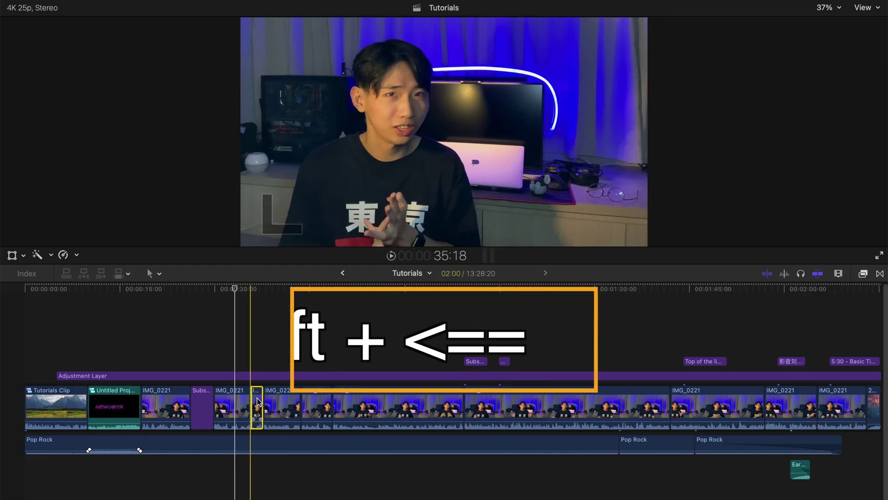
key(shift+BackSpace)
scroll(264, 405, left, 1)
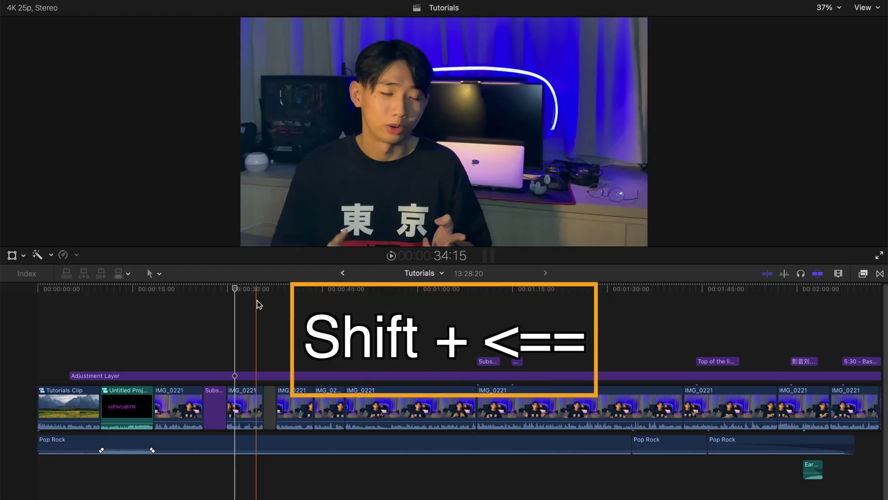
Cut a piece of about 1 second 9 frames from the IMG_0221 clip after the gap and place it over the gap with the Position tool
click(267, 301)
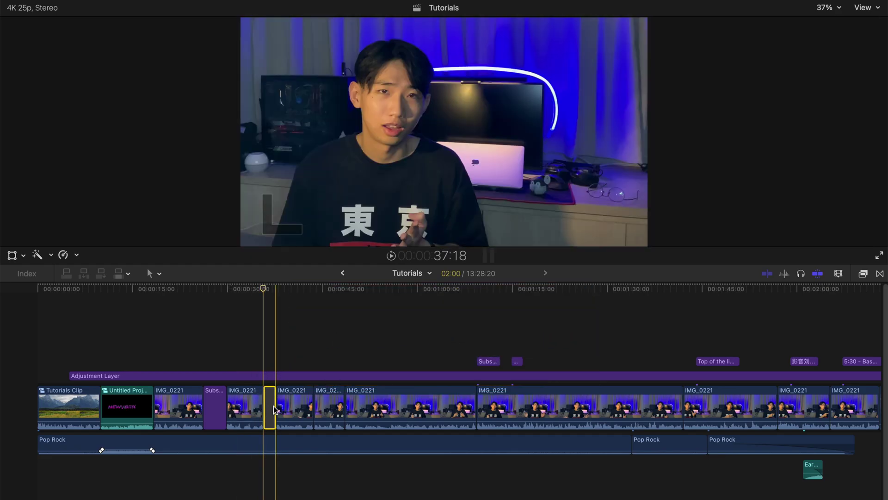
click(156, 275)
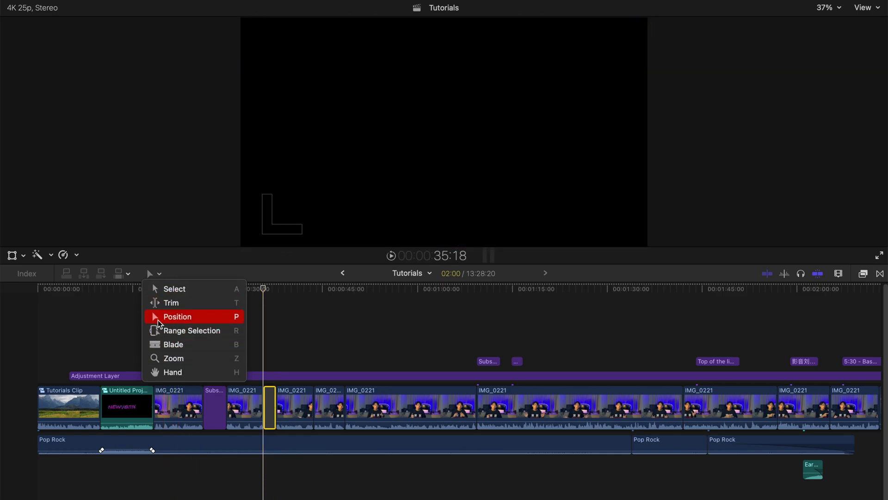
click(269, 317)
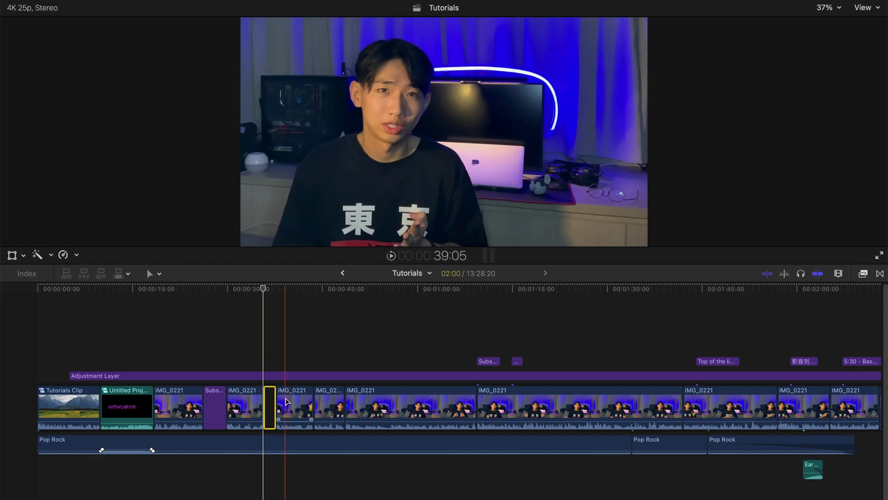
key(a)
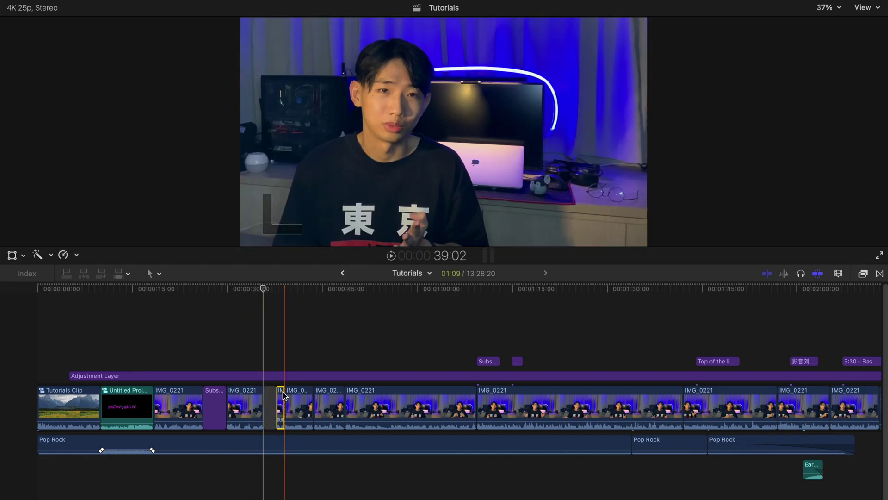
drag(283, 395, 296, 355)
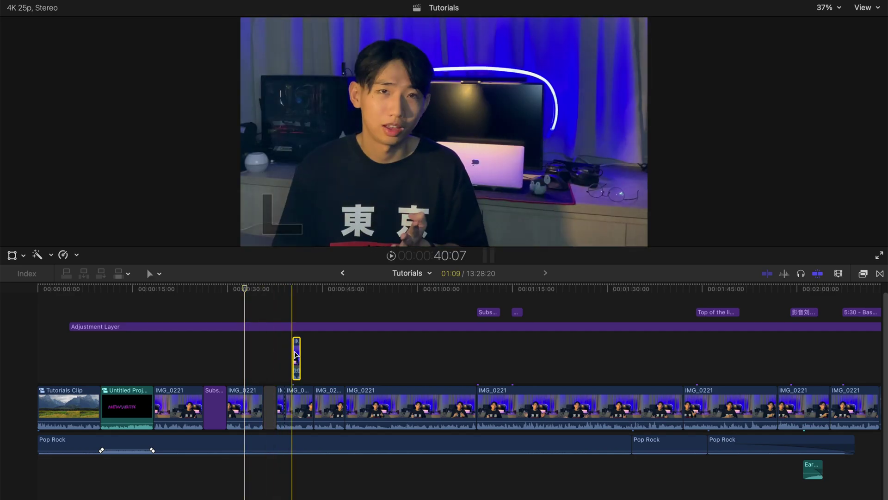
drag(272, 401, 271, 408)
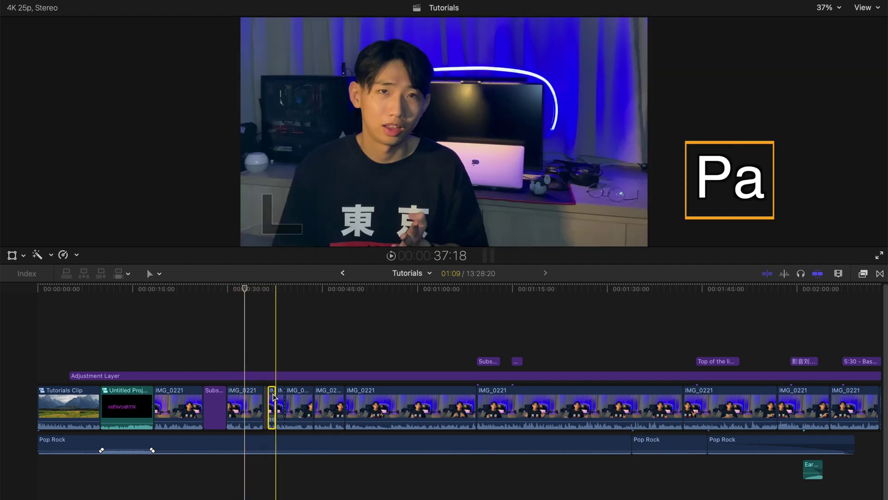
Undo the Position tool edits and the gap replacement, leaving the first cut in the IMG_0221 clip
key(super+z)
key(super+z)
key(super+z)
key(super+z)
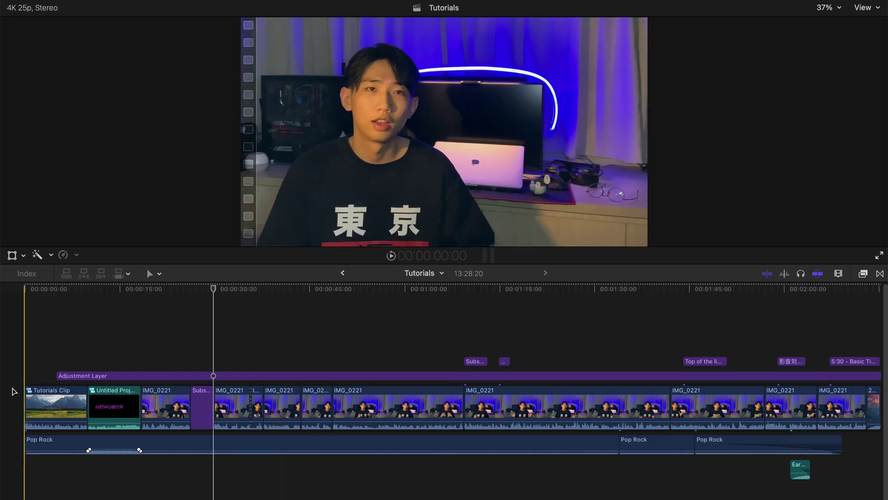
Lift all primary storyline clips from Tutorials Clip through the last IMG_0221 clip out of the primary storyline
drag(13, 389, 828, 416)
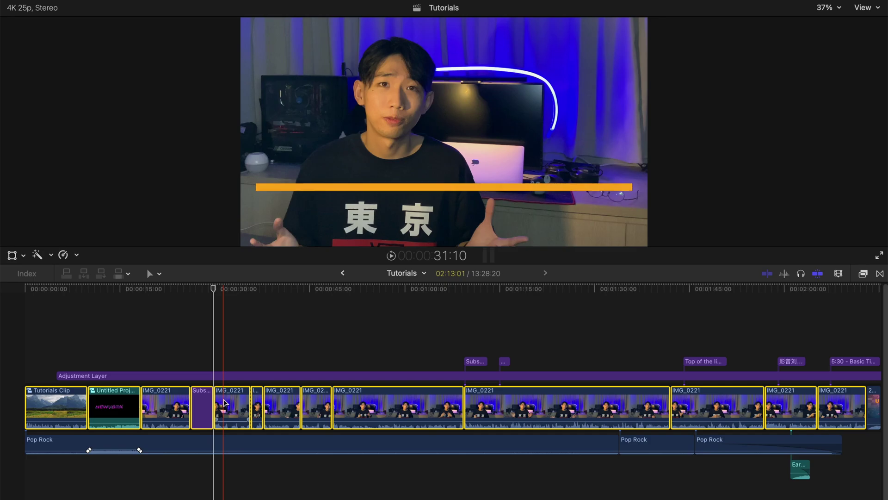
key(alt+super+Up)
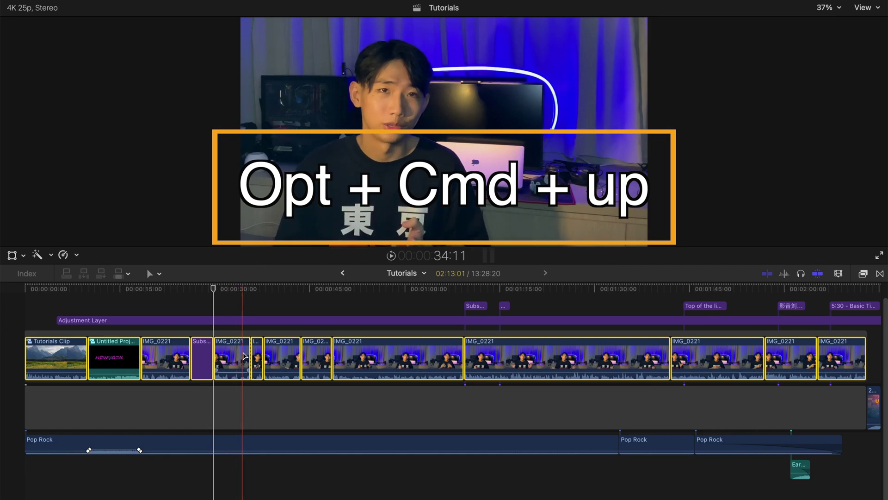
Disable the long gap clip in the primary storyline beneath the lifted clips
click(215, 402)
click(200, 445)
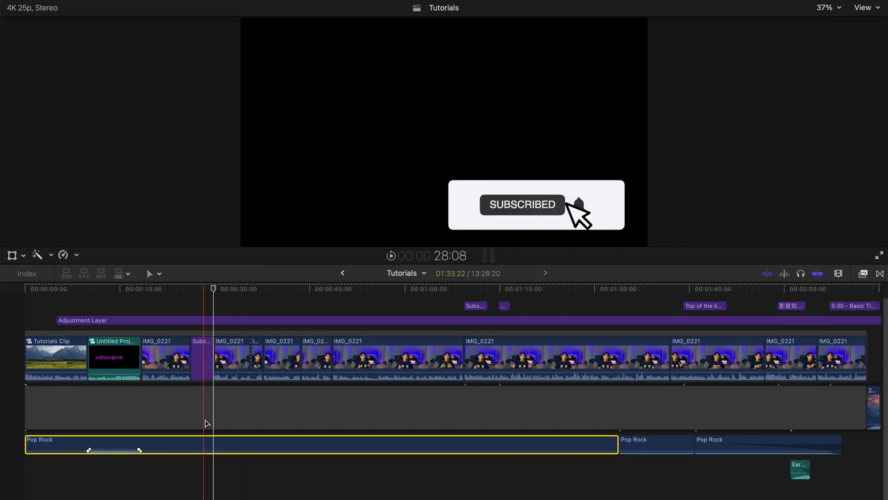
click(207, 418)
key(super+shift+a)
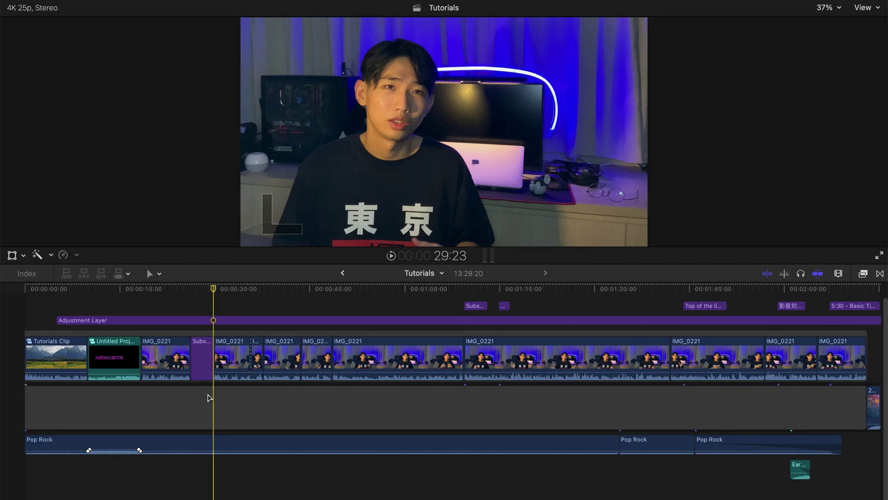
click(219, 412)
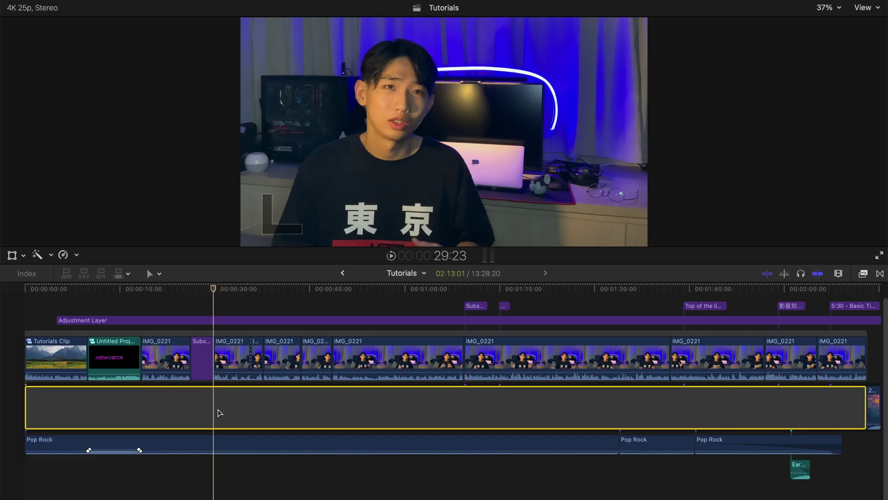
key(v)
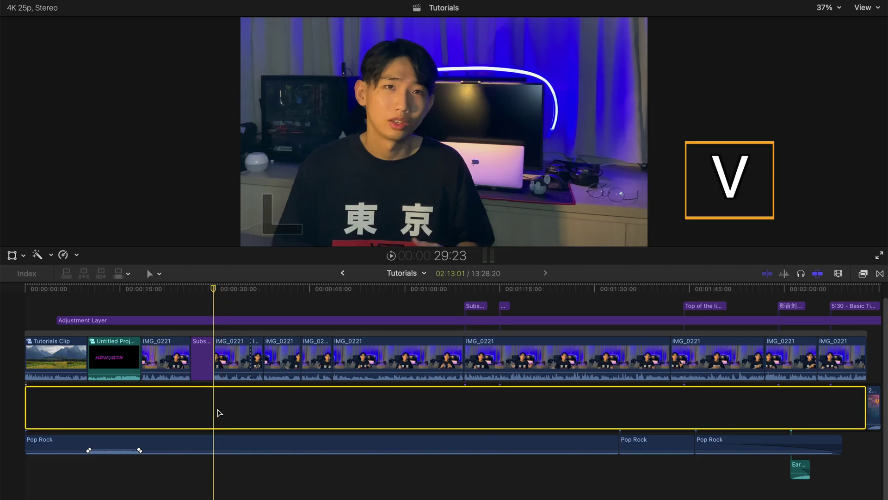
scroll(219, 412, up, 1)
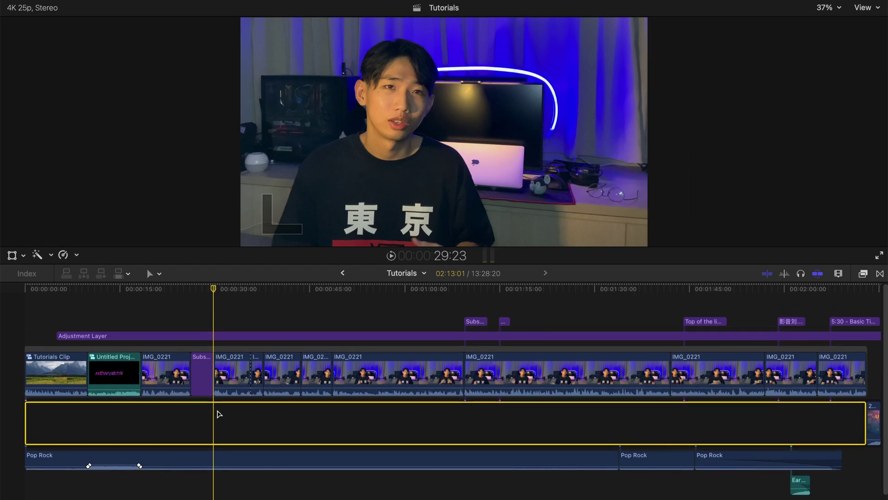
Try moving the Subscribe title to about 00:32 over the following IMG_0221 clip inside the lifted storyline, undoing the move
click(169, 349)
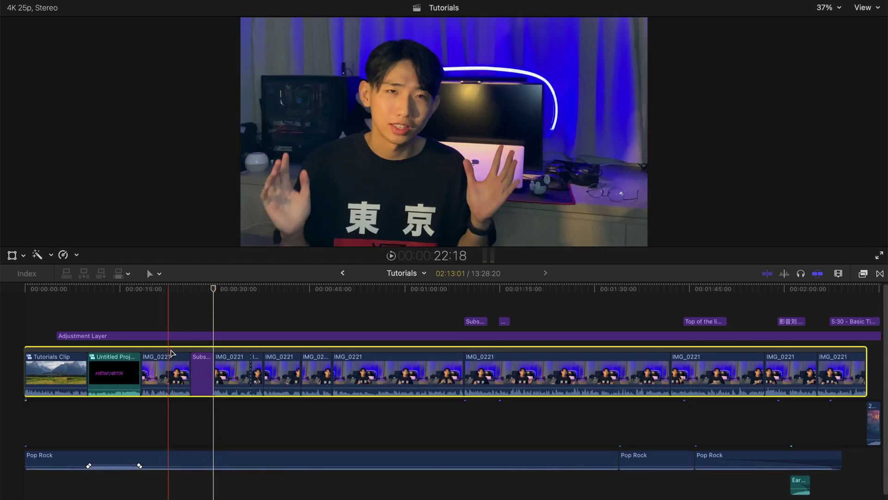
drag(205, 356, 242, 357)
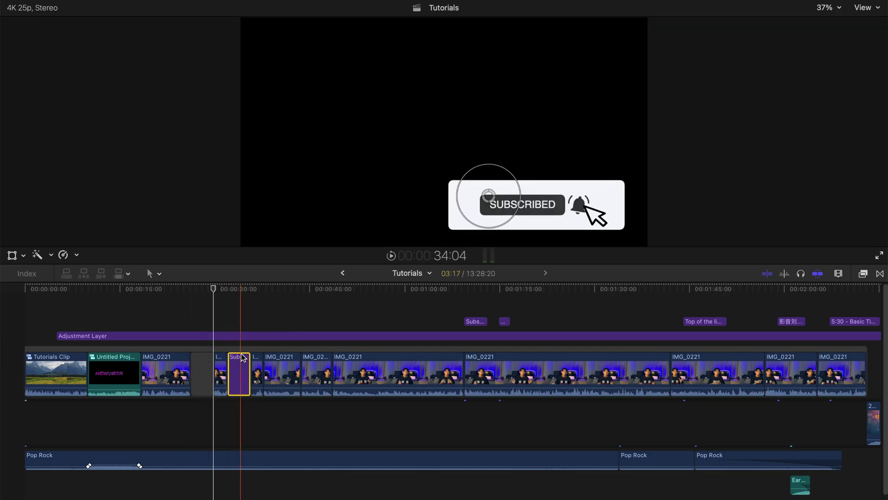
key(super+z)
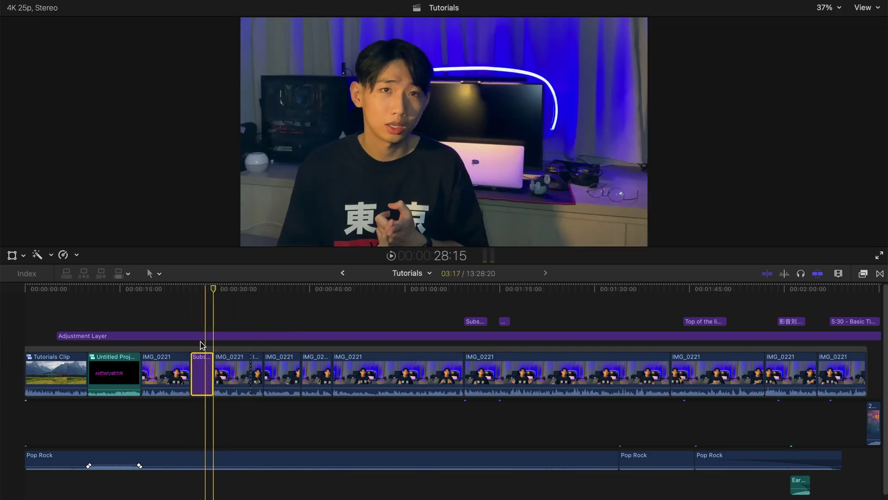
Switch to the Select tool and lift every clip from Tutorials Clip through the last IMG_0221 out of the connected storyline
click(228, 348)
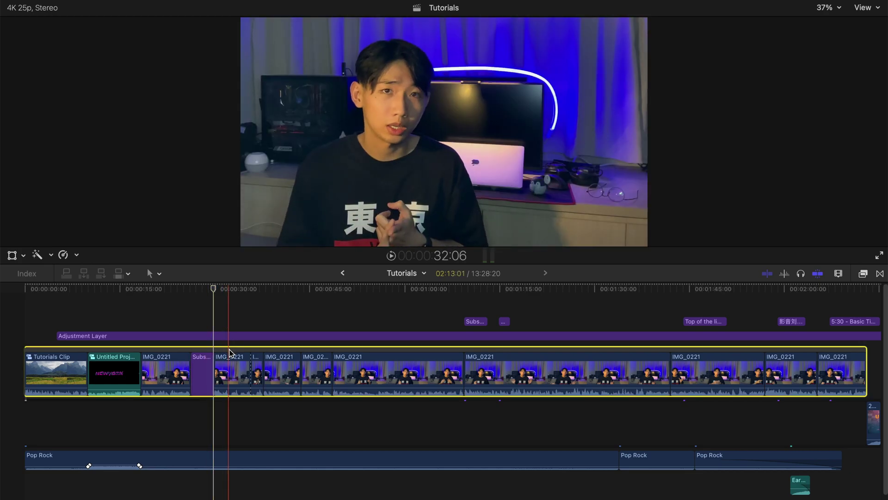
click(159, 273)
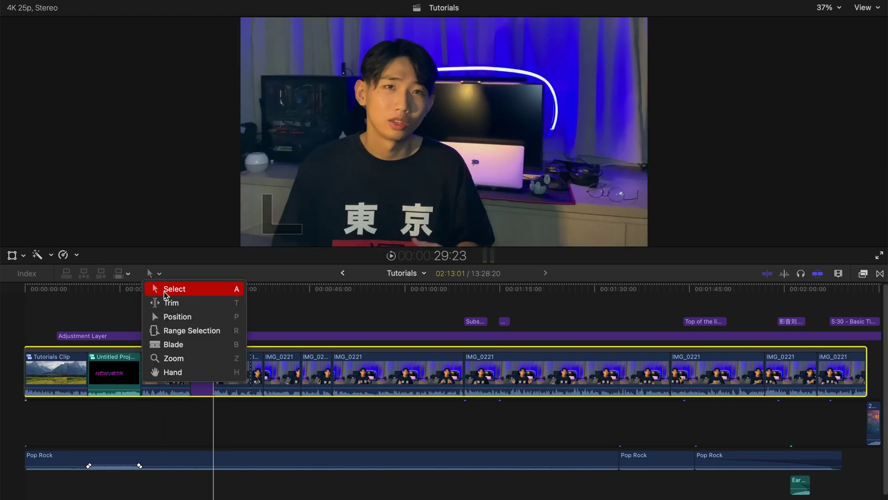
click(204, 290)
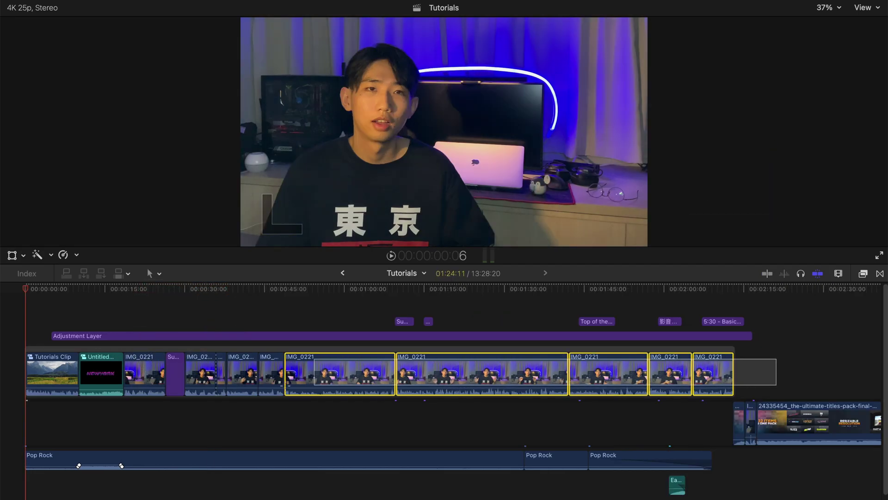
drag(314, 384, 37, 384)
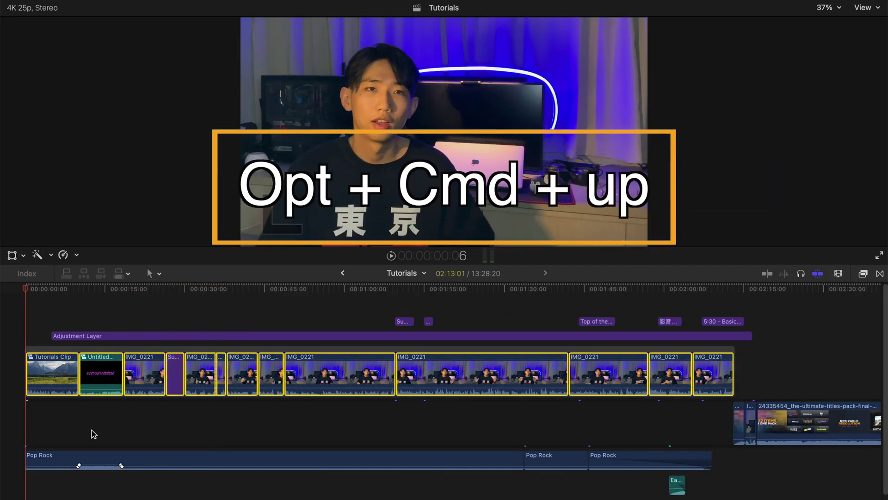
key(alt+super+Up)
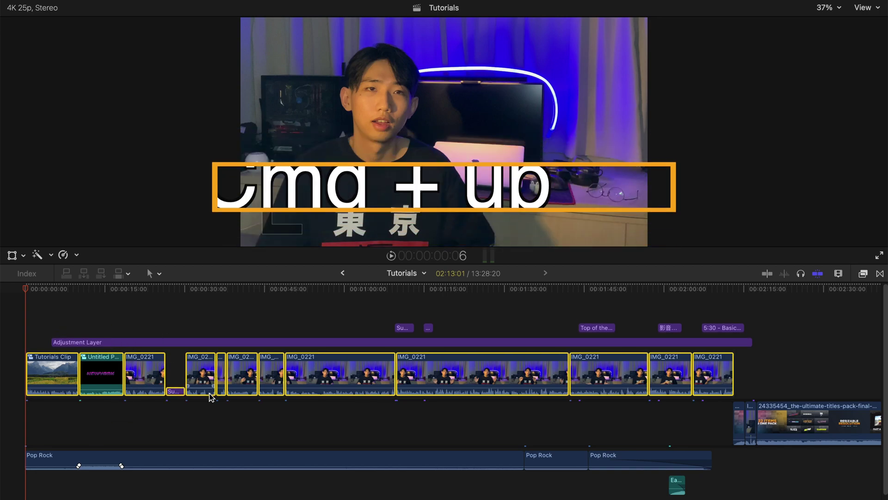
Trim both ends of the lifted Untitled Project clip so it spans about 00:11 to 00:13, leaving empty space on each side
scroll(210, 396, down, 1)
drag(110, 354, 131, 313)
click(130, 312)
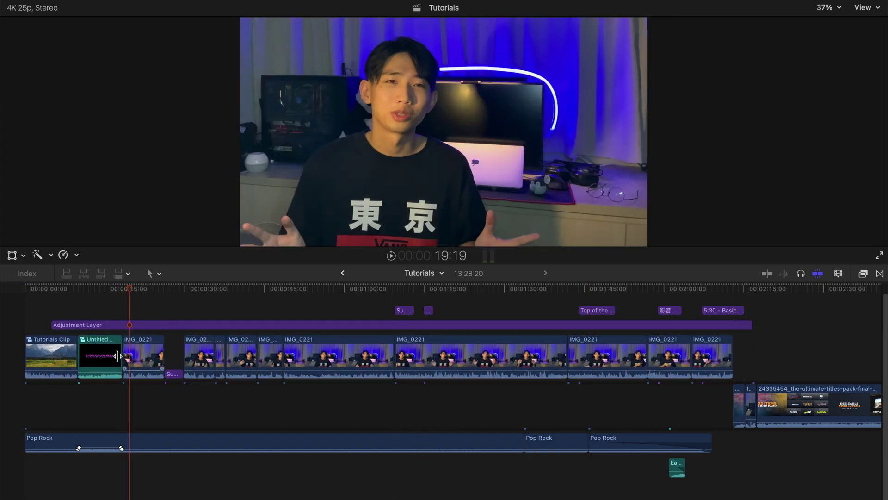
mouse_move(111, 352)
mouse_down()
mouse_move(155, 347)
mouse_move(119, 353)
mouse_up()
key(super+alt+Up)
drag(129, 310, 96, 311)
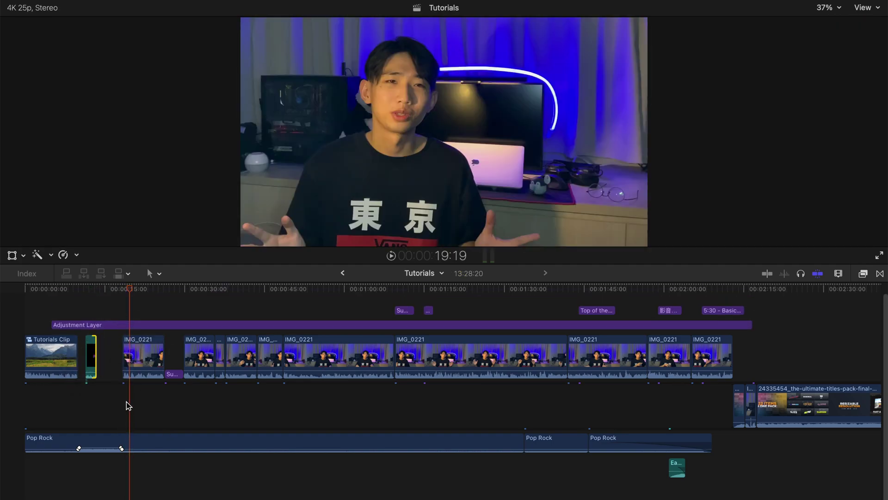
Highlight the Pop Rock music and green sound-effect clips below the primary storyline, and the long gap clip under the lifted clips
drag(24, 430, 692, 476)
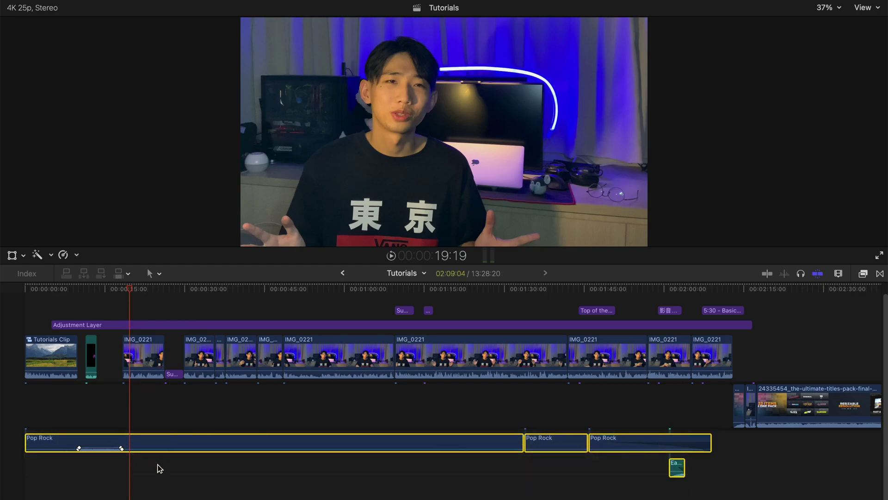
click(104, 408)
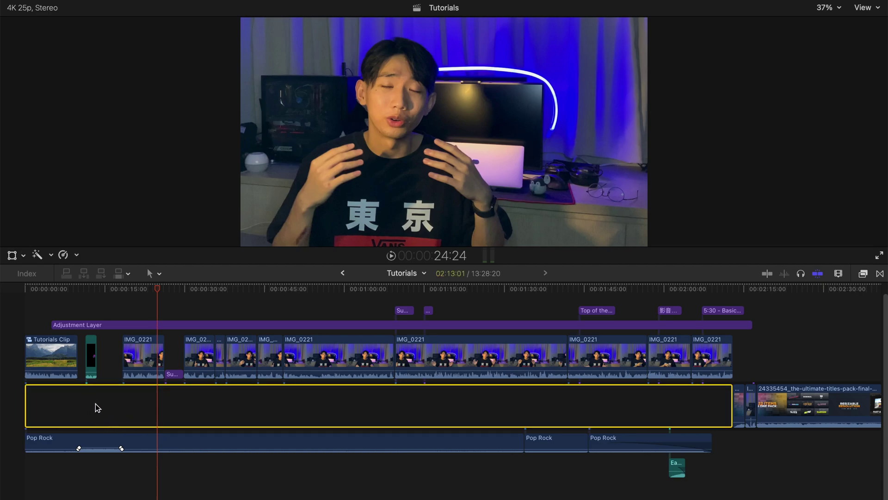
click(95, 403)
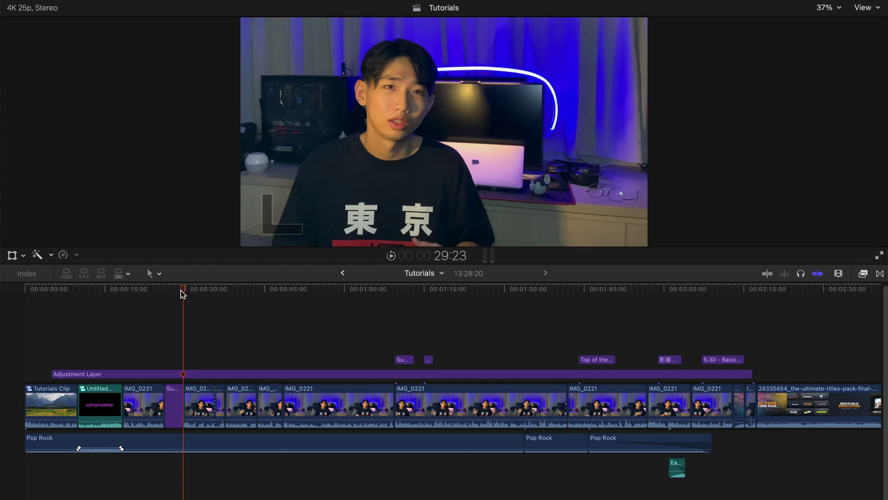
Duplicate the IMG_0221 clip after the Subscribe title above the primary storyline and extend the copy's end to about 00:37
click(200, 404)
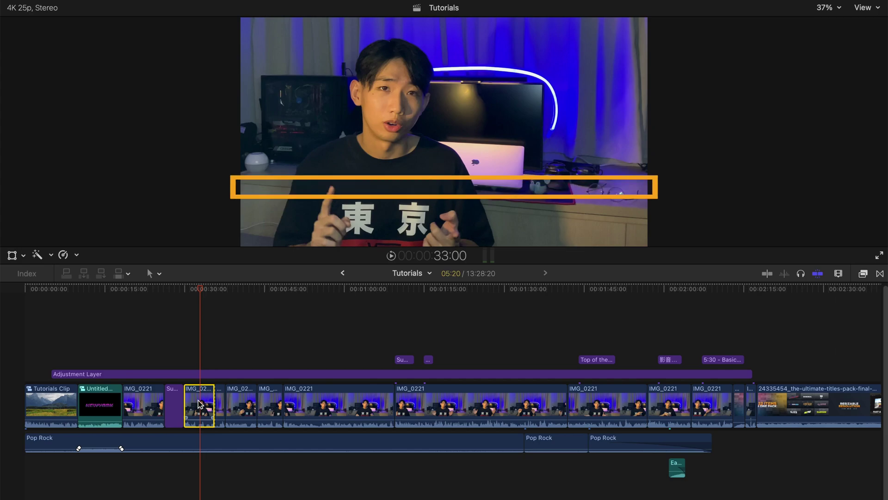
drag(198, 404, 223, 359)
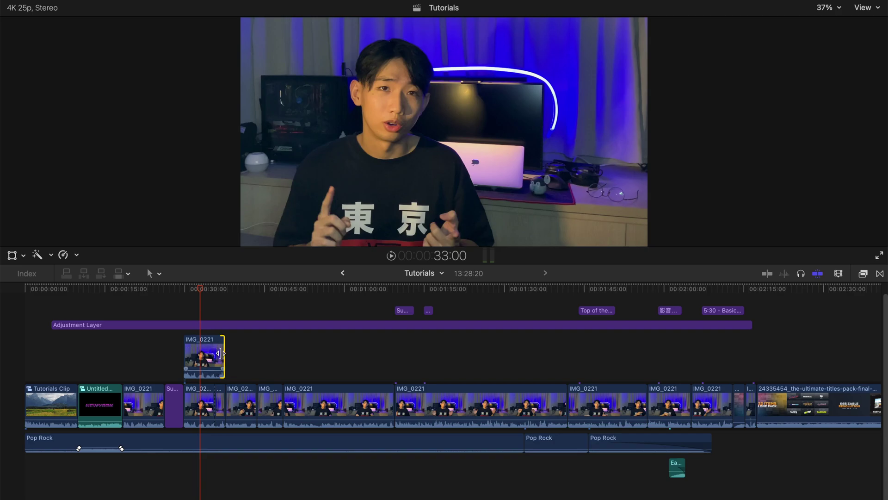
mouse_move(221, 353)
mouse_down()
mouse_move(284, 353)
mouse_move(214, 353)
mouse_move(221, 355)
mouse_up()
Duplicate the IMG_0221 clip starting at about 00:38 above the primary storyline, beside the first copy, and extend it to 07:08
drag(244, 393, 240, 356)
click(246, 356)
drag(258, 356, 245, 356)
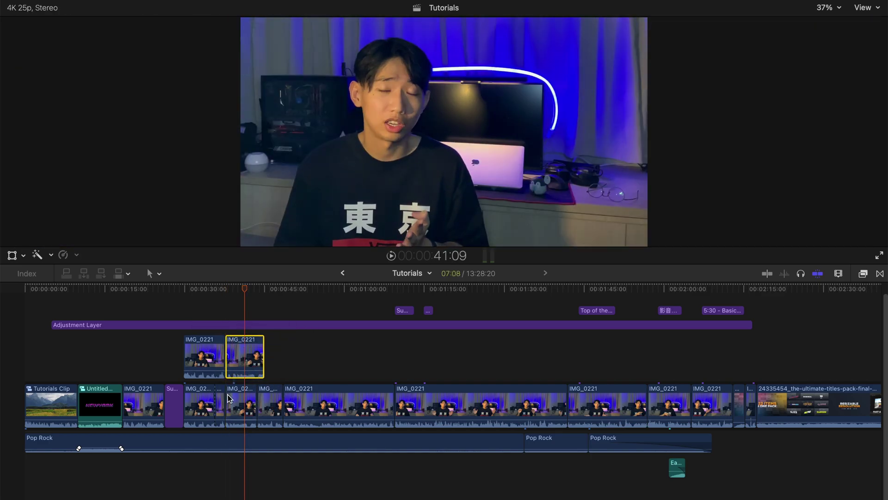
Disable the three primary-storyline IMG_0221 clips beneath the two copies and place the playhead at 31:04 over the first copy
click(193, 396)
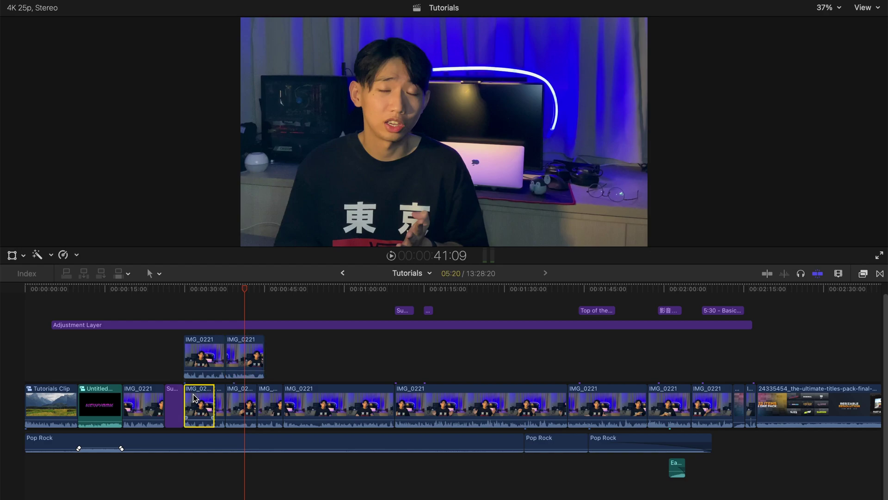
super+click(221, 394)
super+click(237, 394)
key(v)
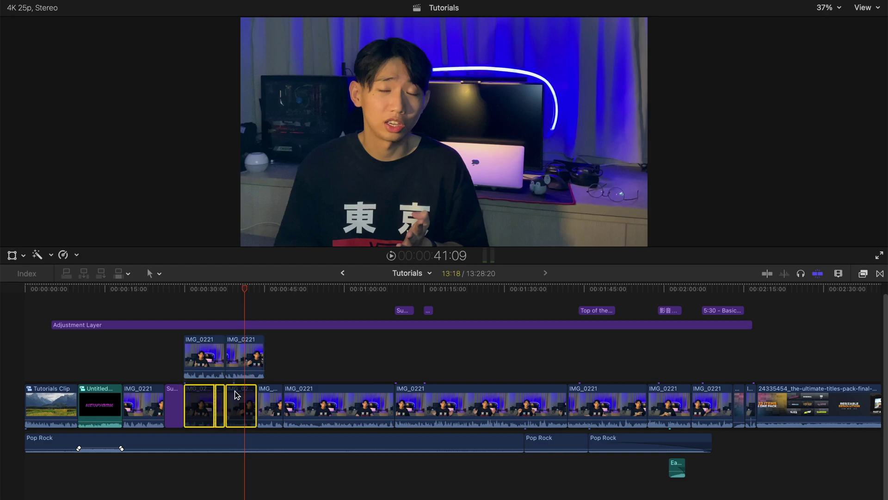
click(282, 365)
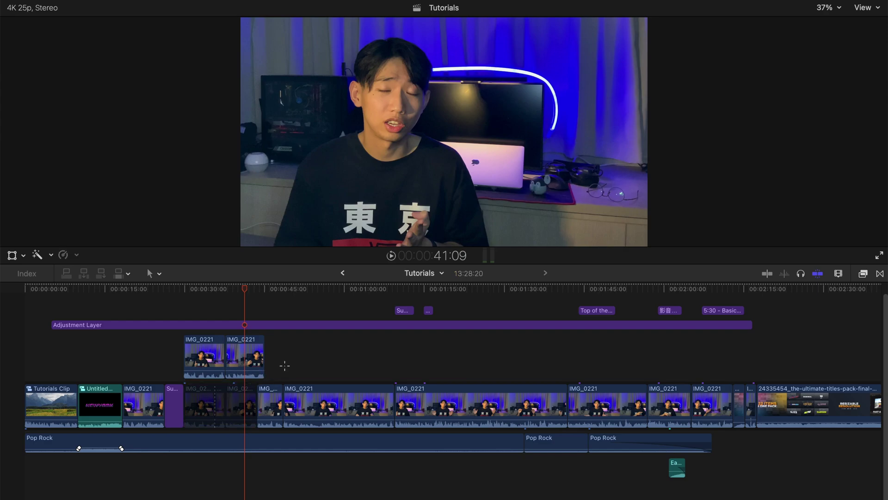
click(191, 300)
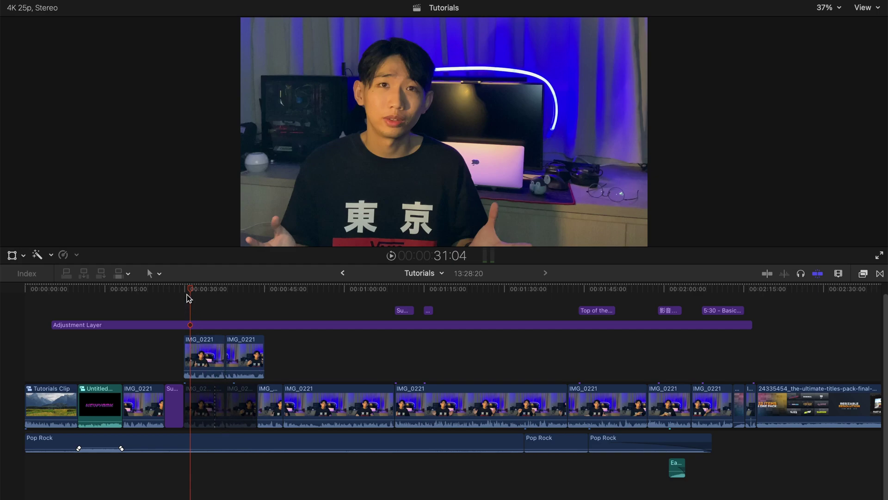
mouse_move(190, 292)
mouse_down()
mouse_move(214, 292)
mouse_move(190, 294)
mouse_up()
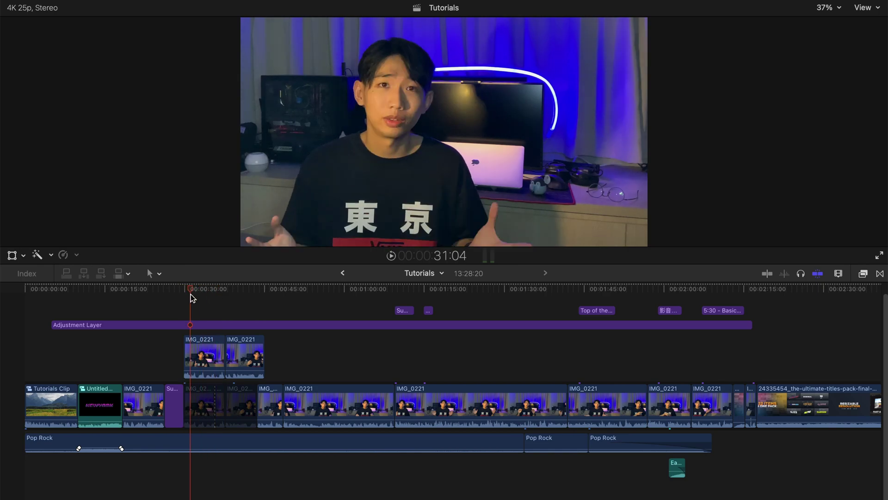